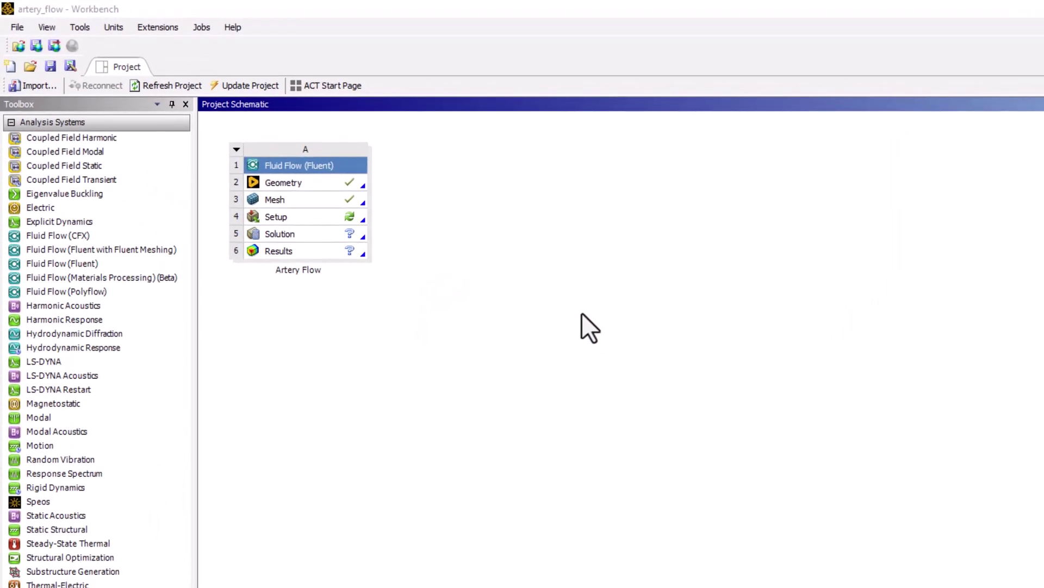
Launch Fluent from the Setup cell of the Artery Flow system.
double_click(317, 218)
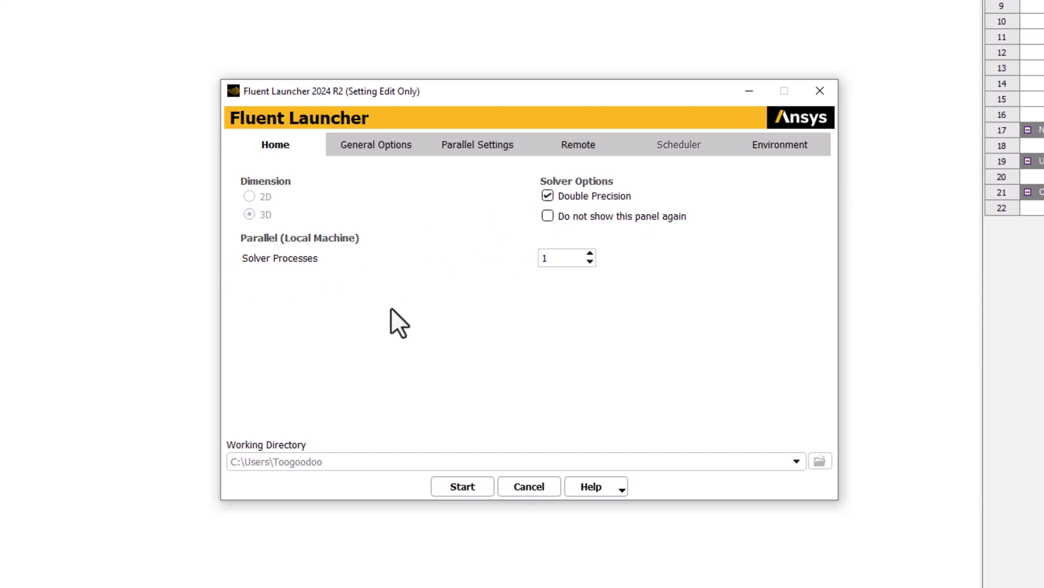
Raise the Fluent Launcher's solver processes to 4.
click(591, 253)
click(590, 253)
click(591, 253)
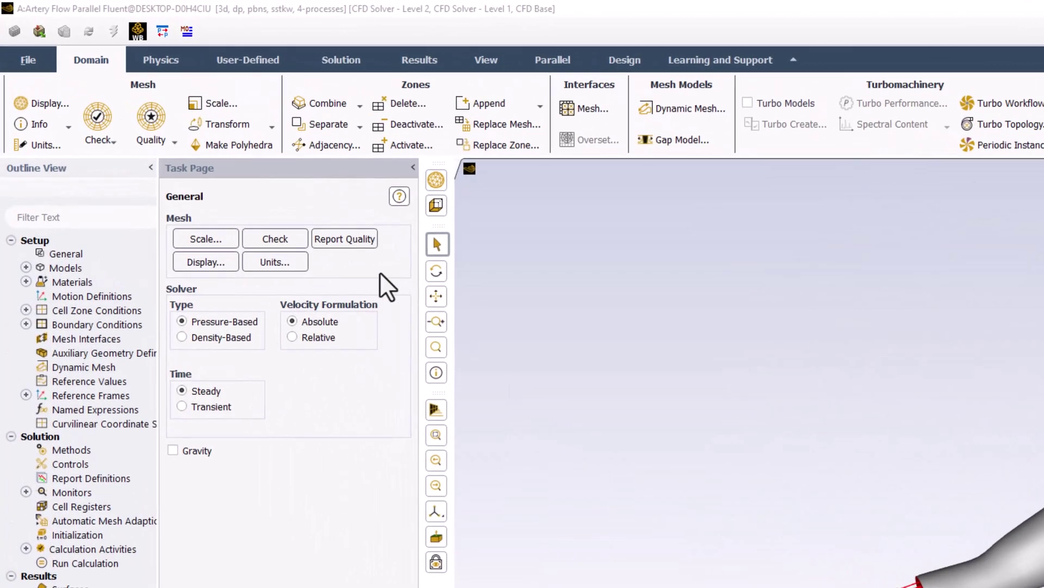
Run Perform Mesh Check on the bifurcating artery mesh.
click(109, 142)
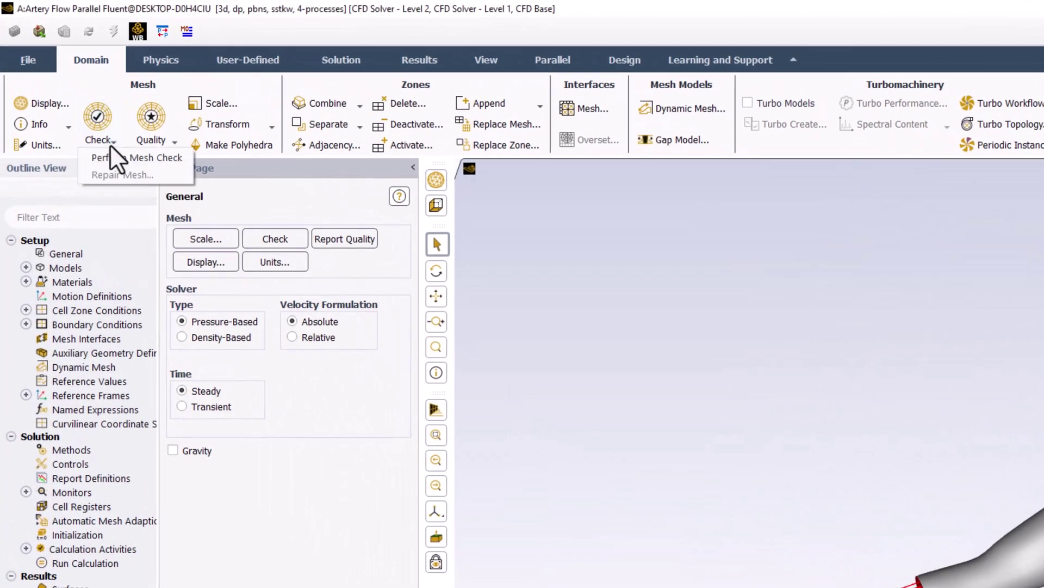
click(122, 157)
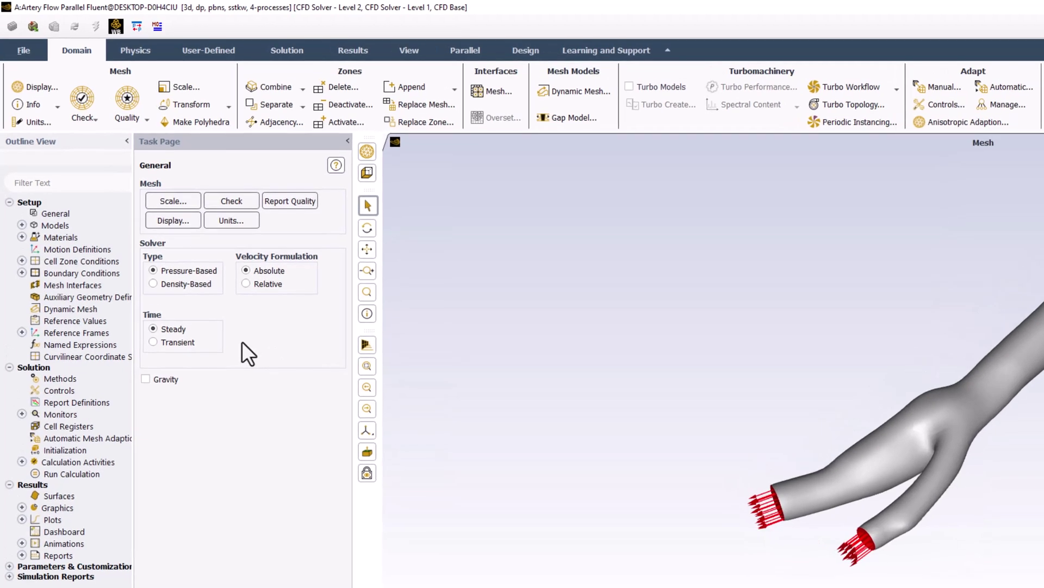
Enable gravity with Z acceleration of -9.81 m/s², leaving X and Y at 0.
click(146, 379)
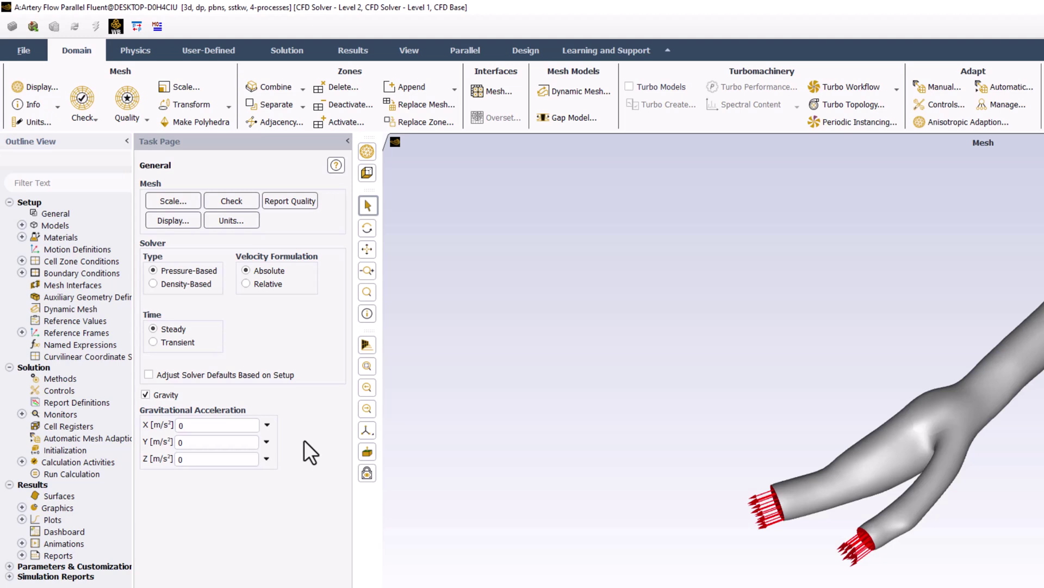
click(255, 457)
text(-9.81)
click(315, 459)
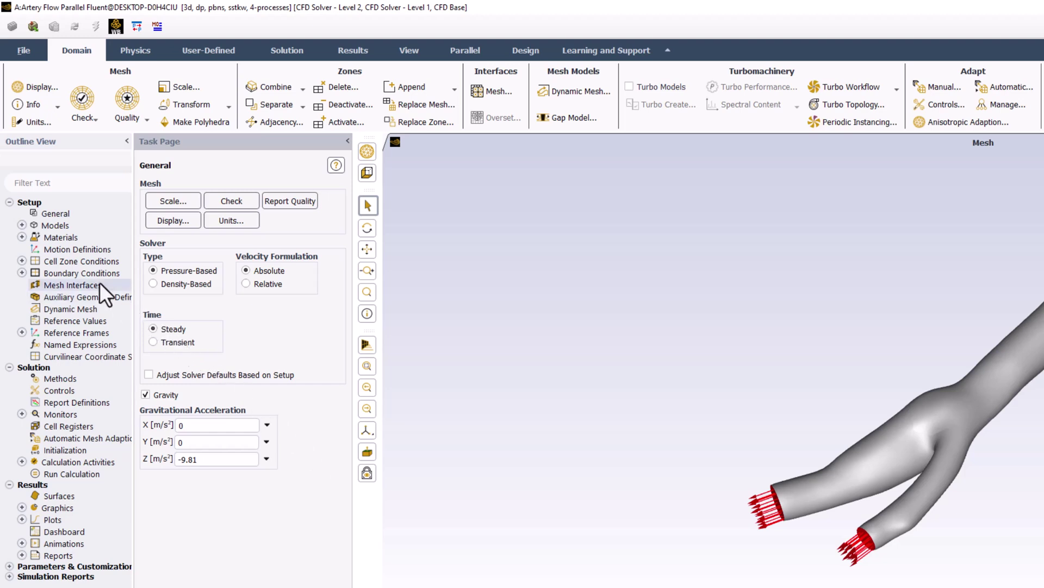
Change the Viscous model from SST k-omega to Laminar.
click(22, 225)
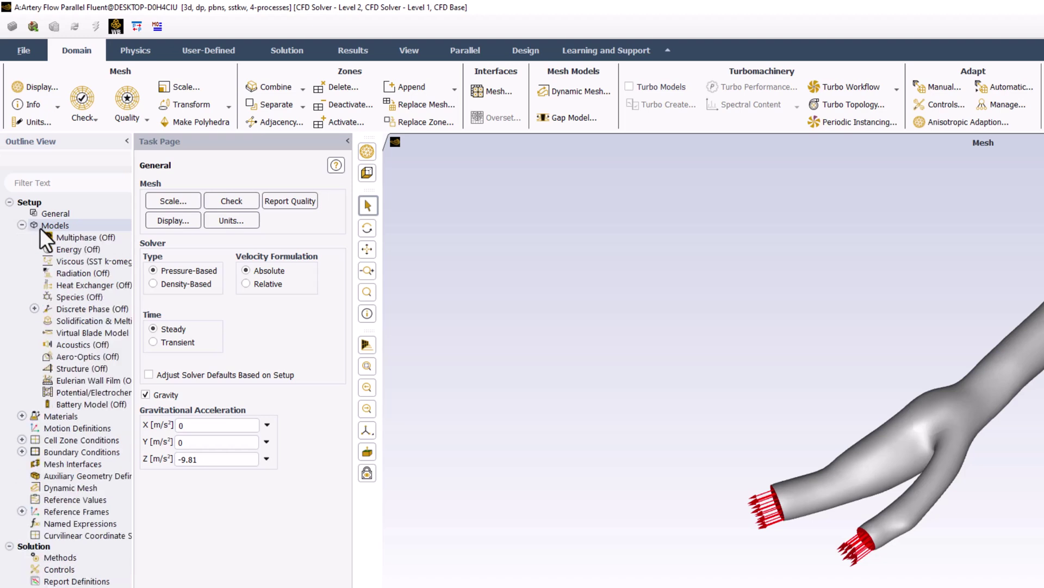
double_click(113, 259)
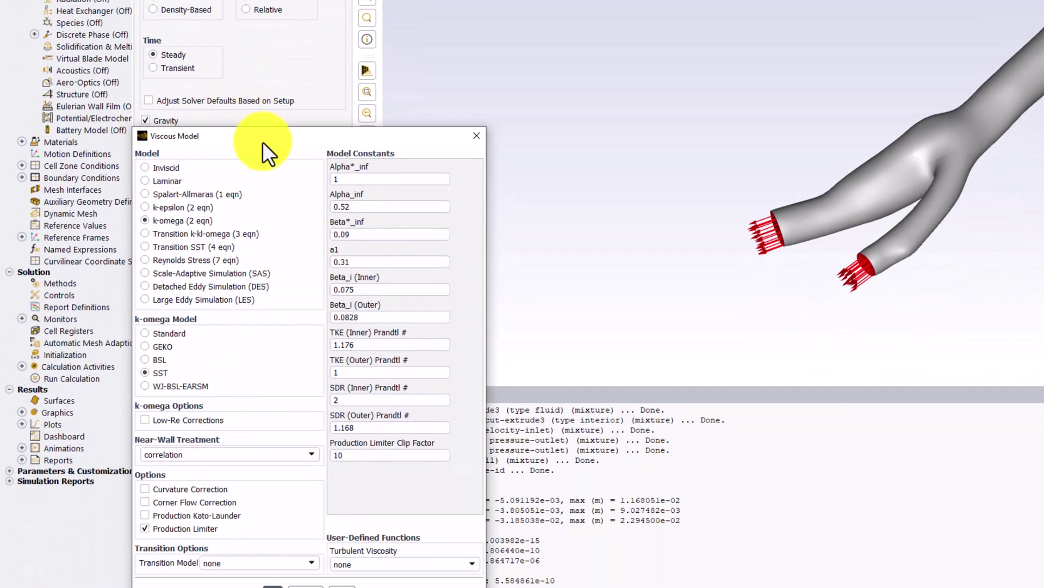
drag(262, 142, 264, 45)
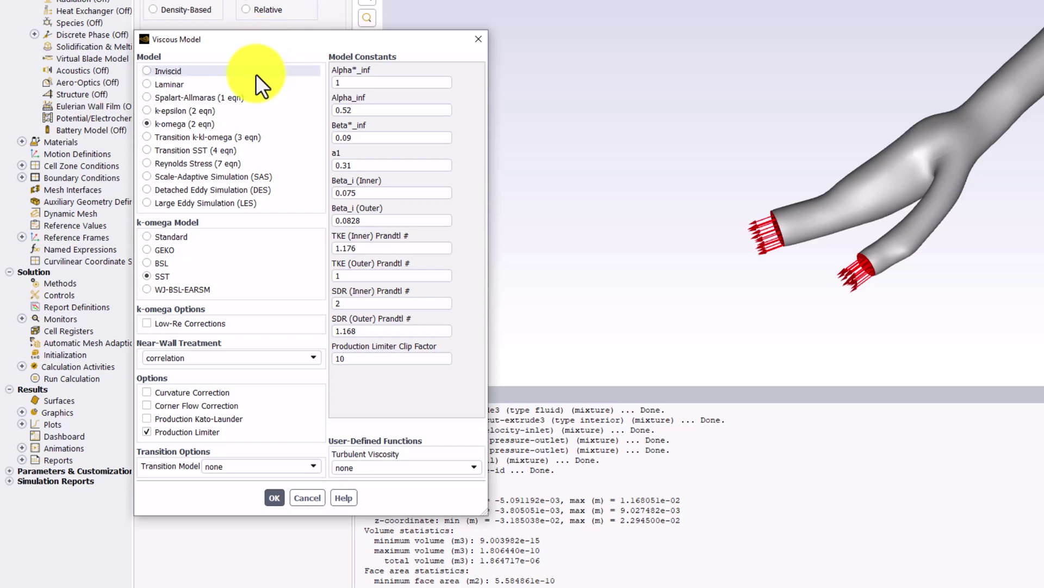
click(204, 84)
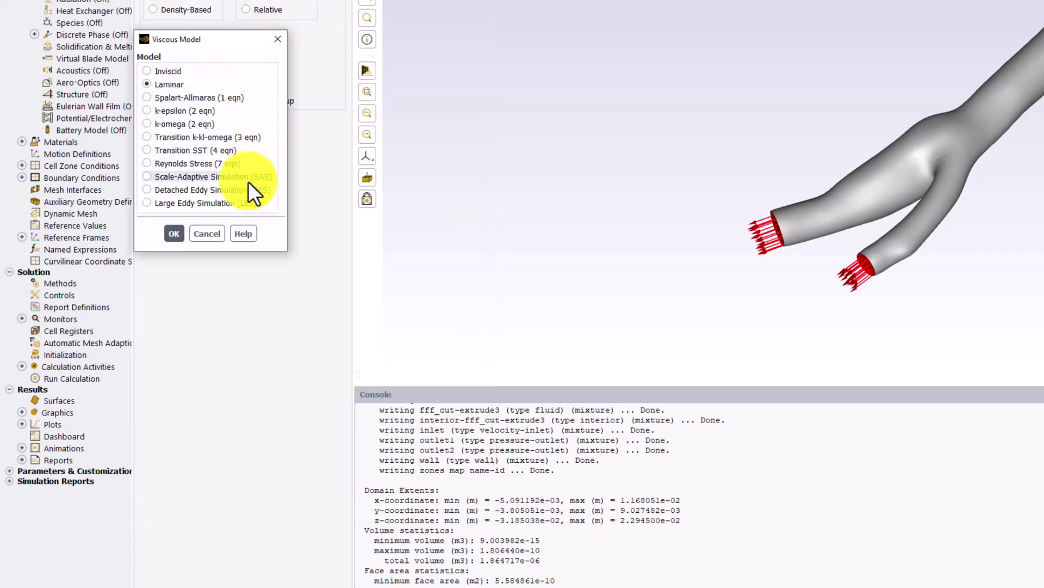
click(175, 234)
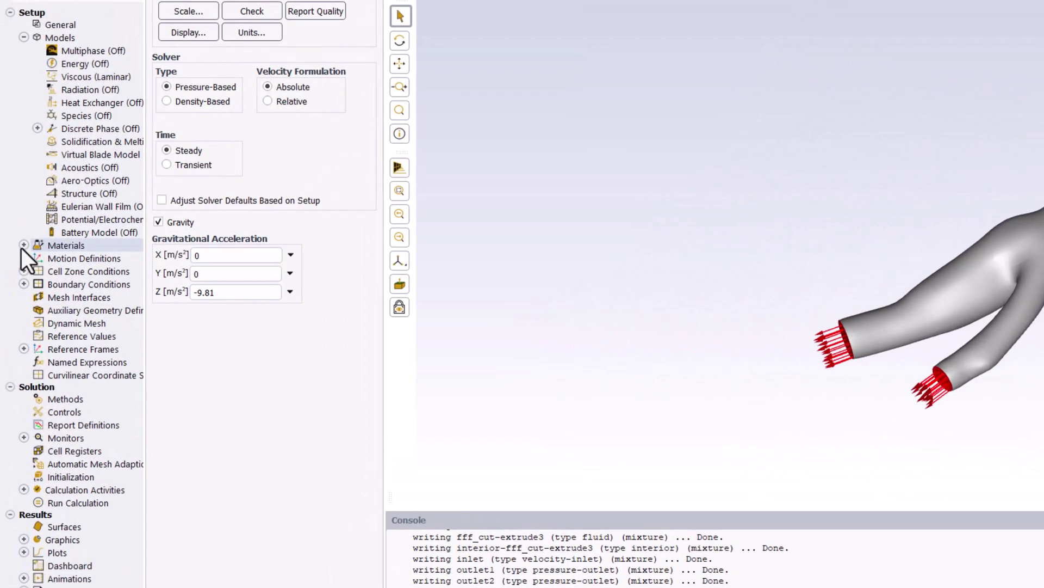
Start a new fluid material under Materials > Fluid.
click(24, 245)
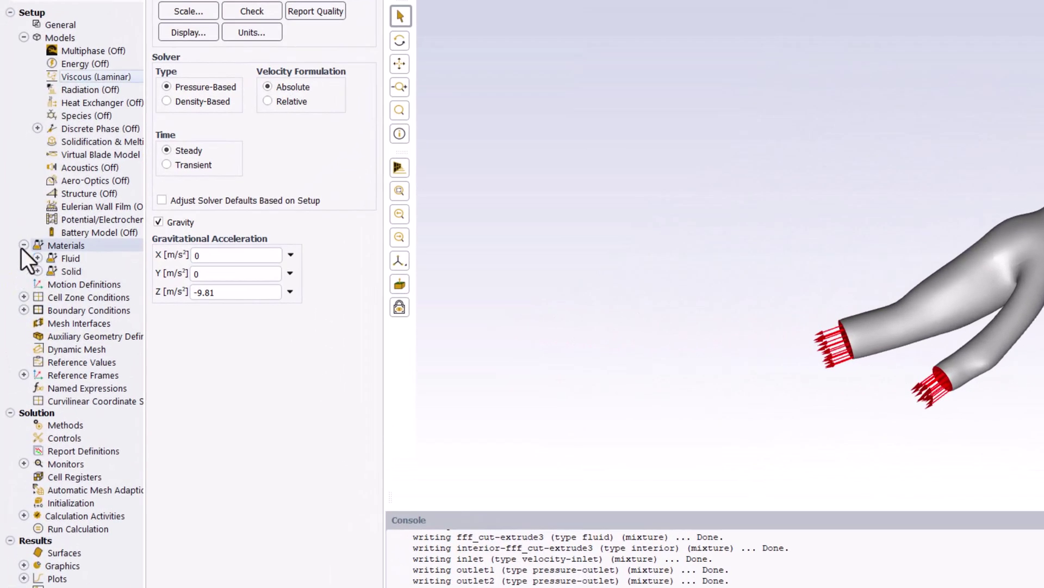
right_click(103, 265)
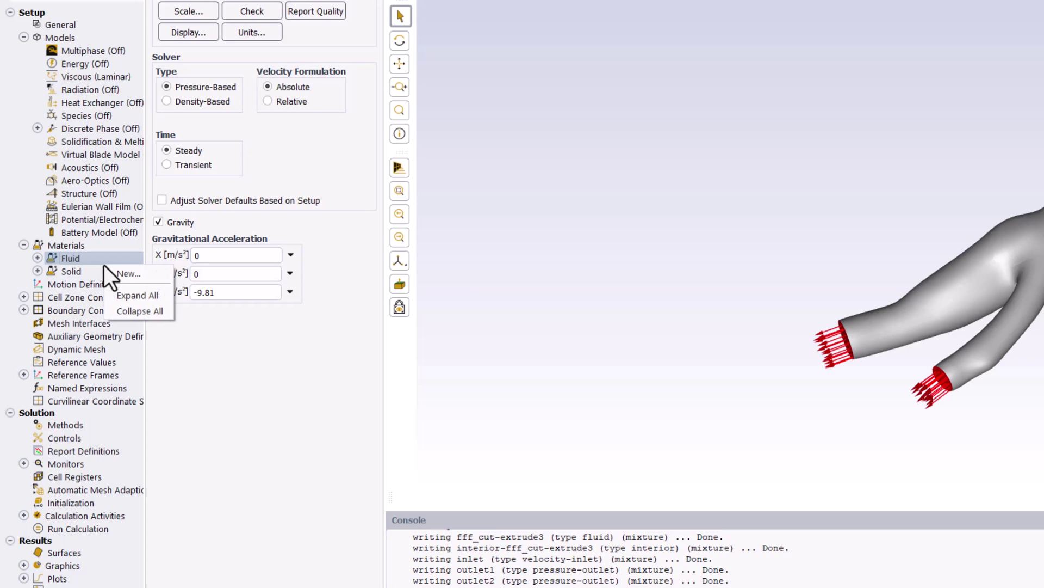
click(162, 276)
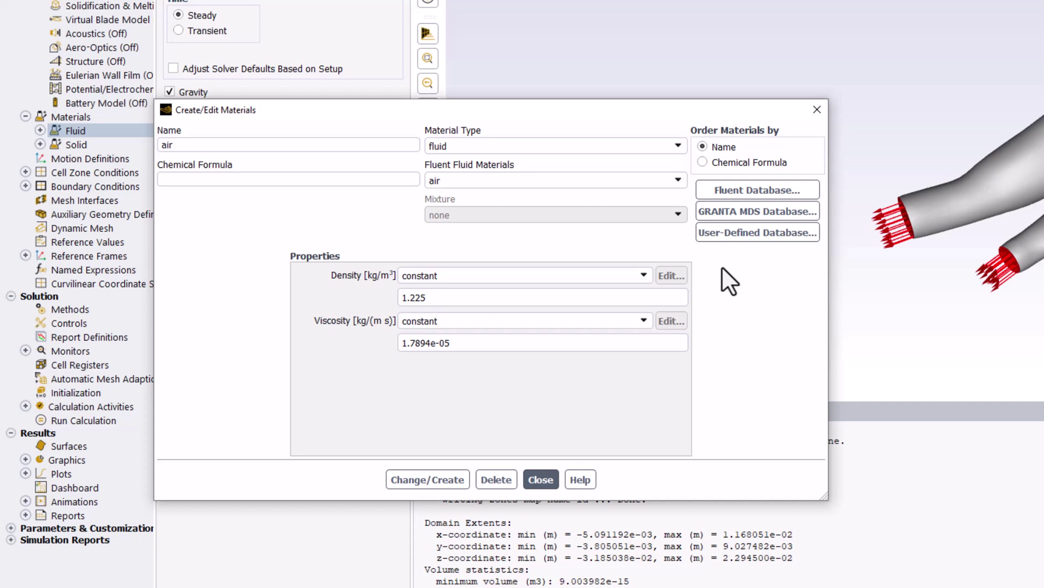
Define material 'blood' with density 1060 kg/m³ and viscosity .0035, then Change/Create.
drag(252, 144, 127, 142)
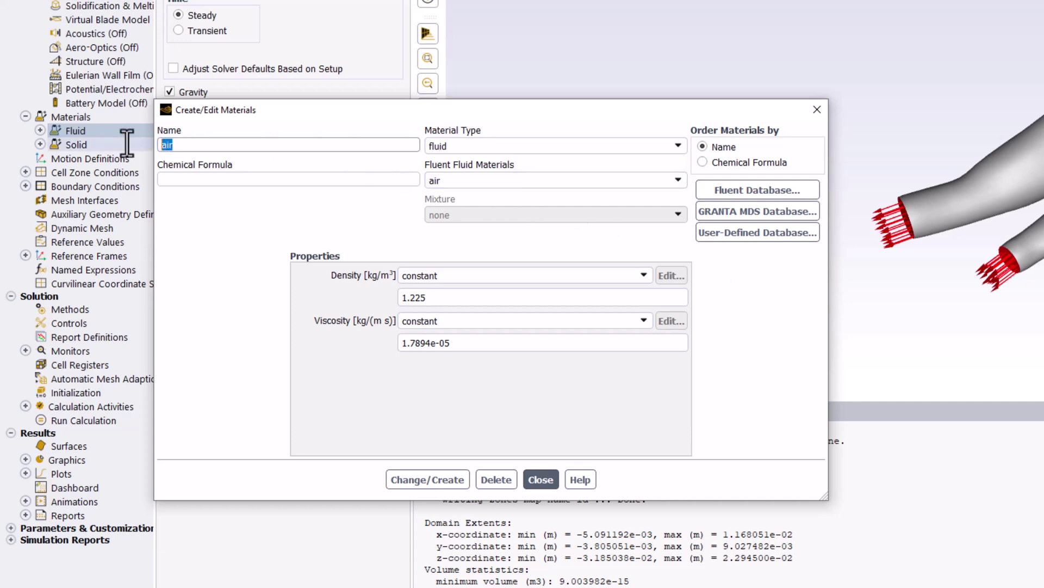
text(blood)
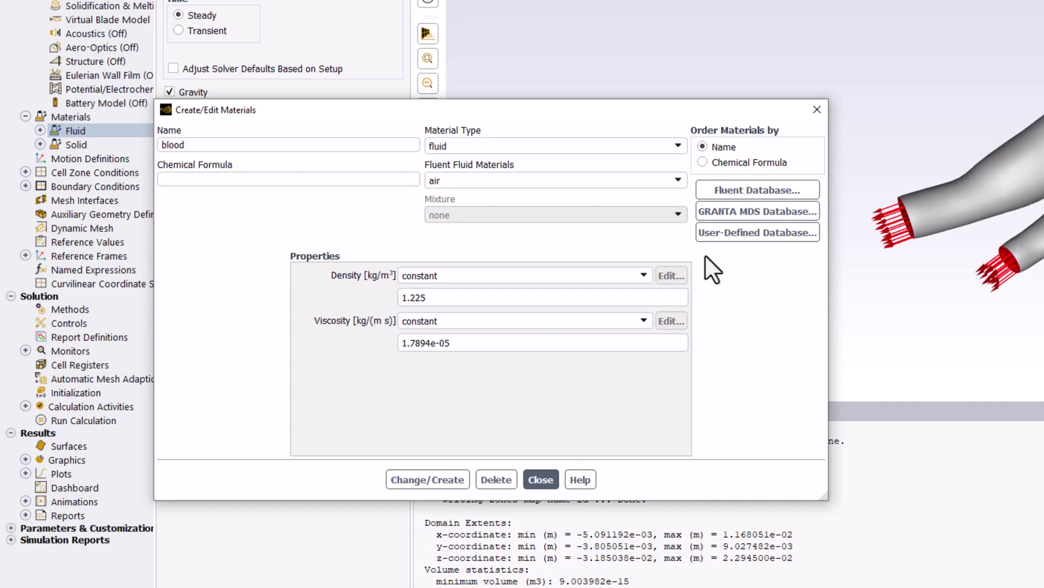
drag(545, 296, 353, 291)
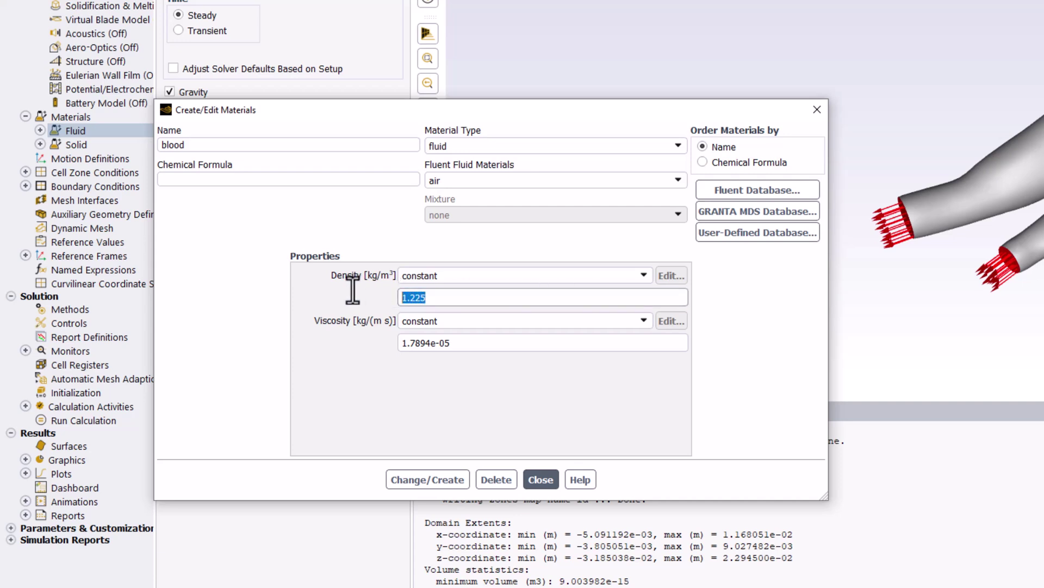
text(1060)
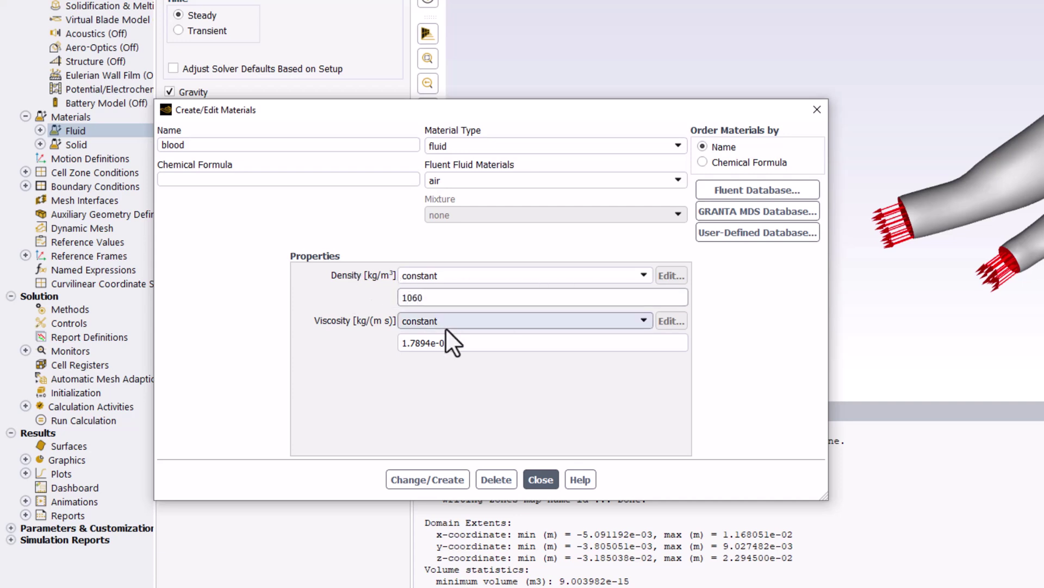
drag(474, 344, 358, 342)
key(BackSpace)
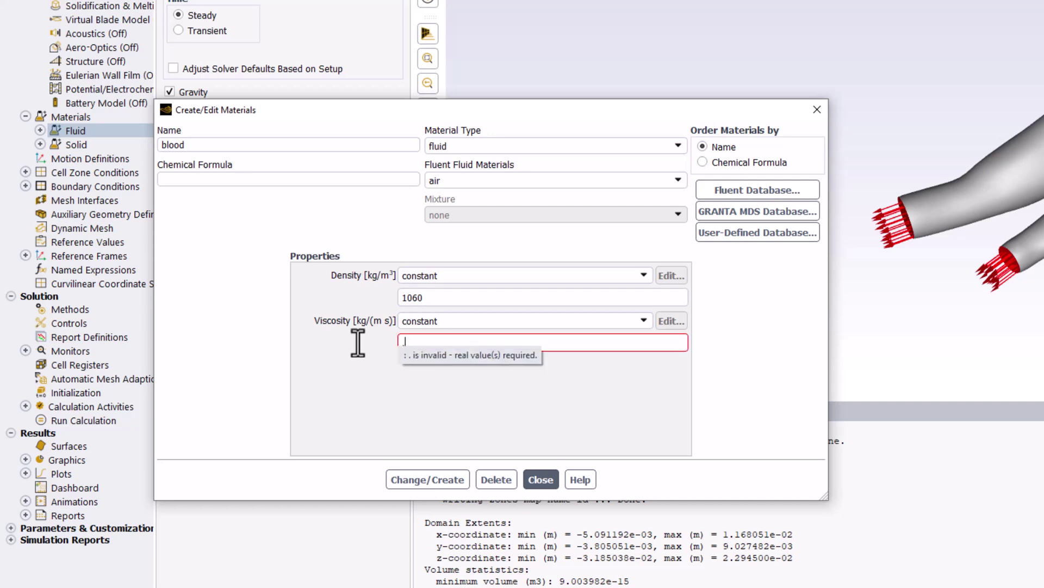
text(.0035)
click(758, 317)
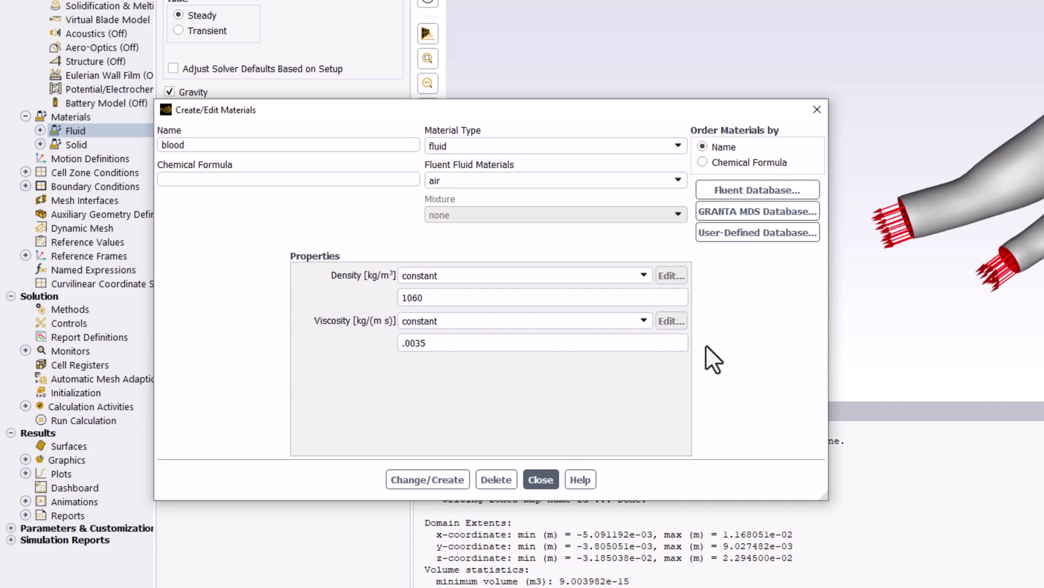
click(426, 480)
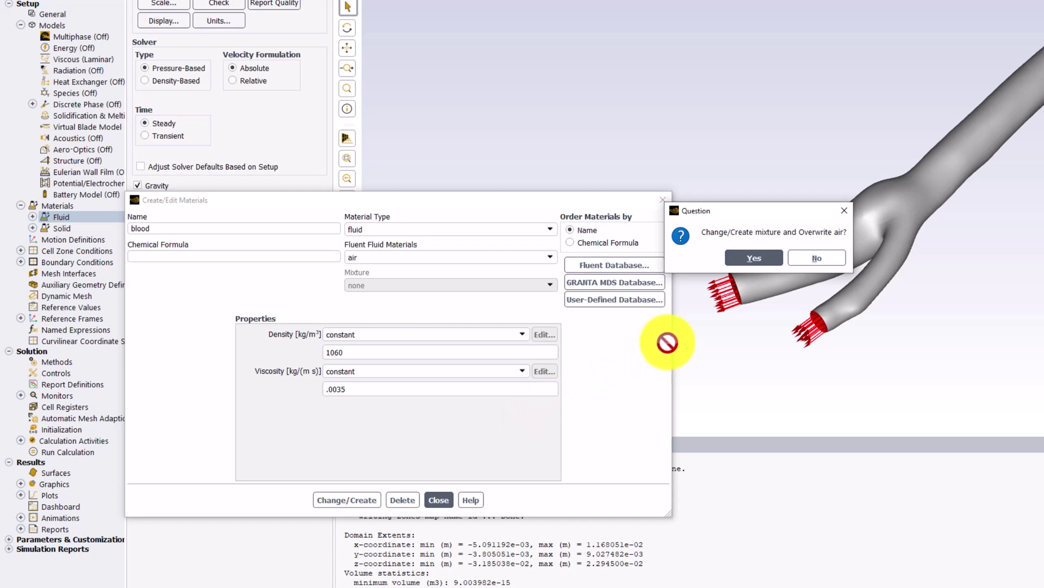
Confirm overwriting air with blood and close the materials editor.
click(752, 259)
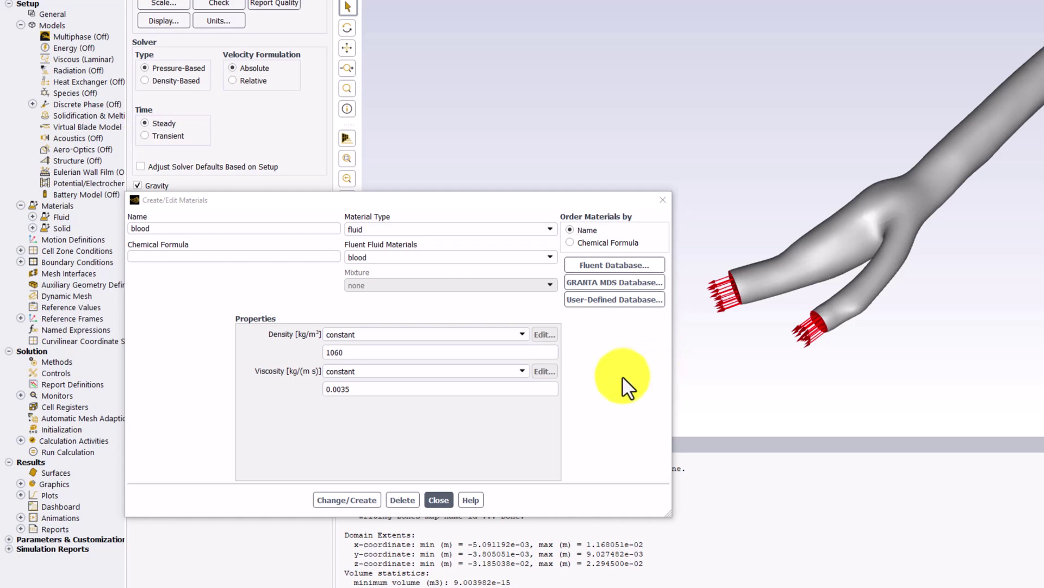
click(440, 502)
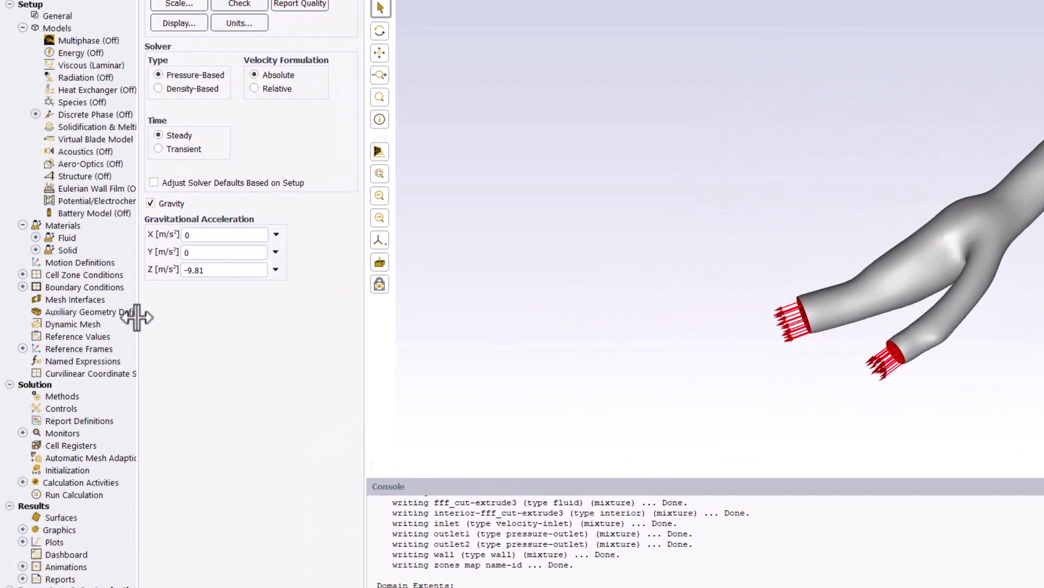
click(22, 274)
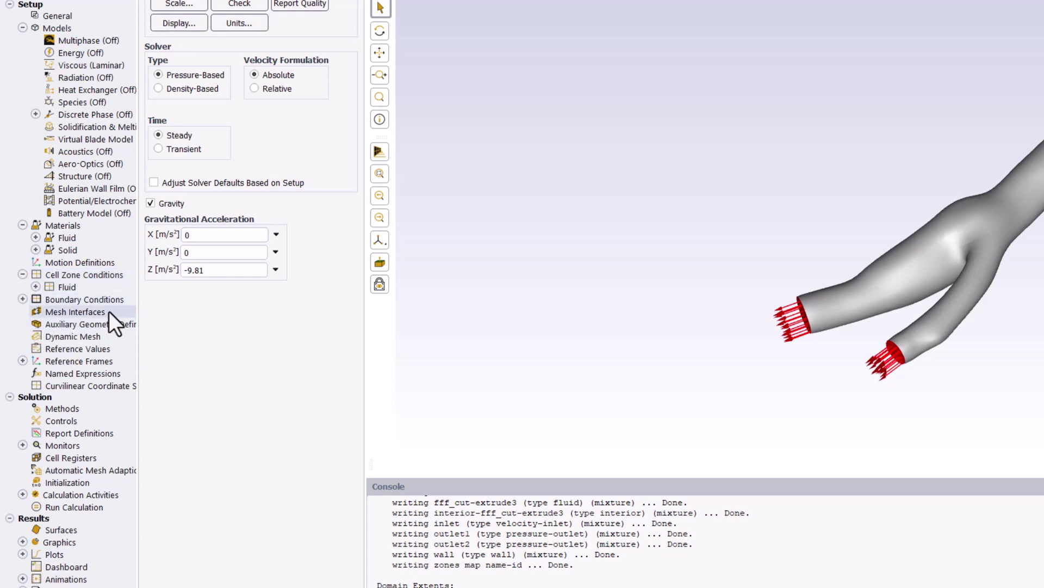
double_click(129, 283)
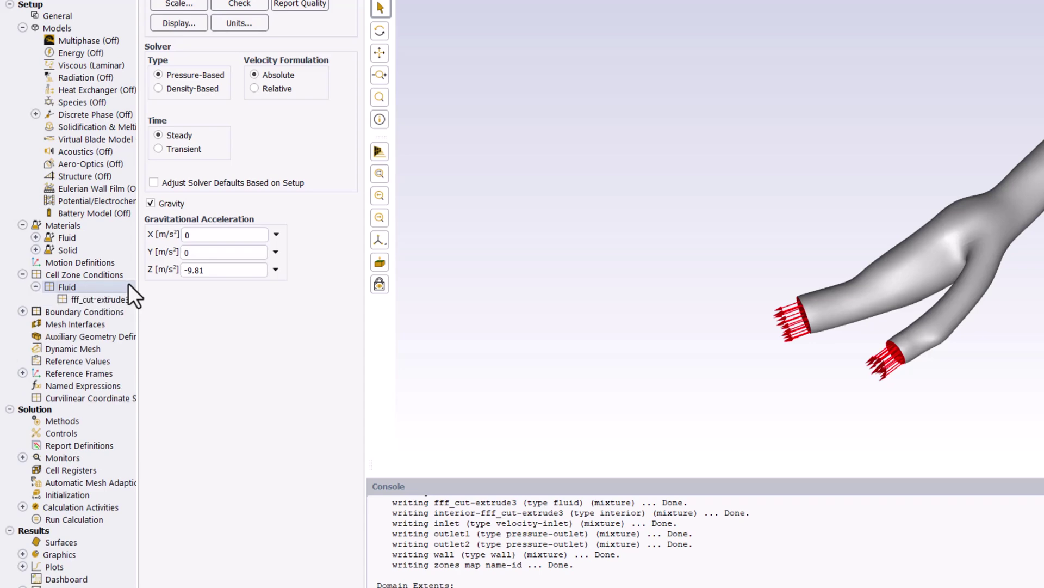
double_click(128, 282)
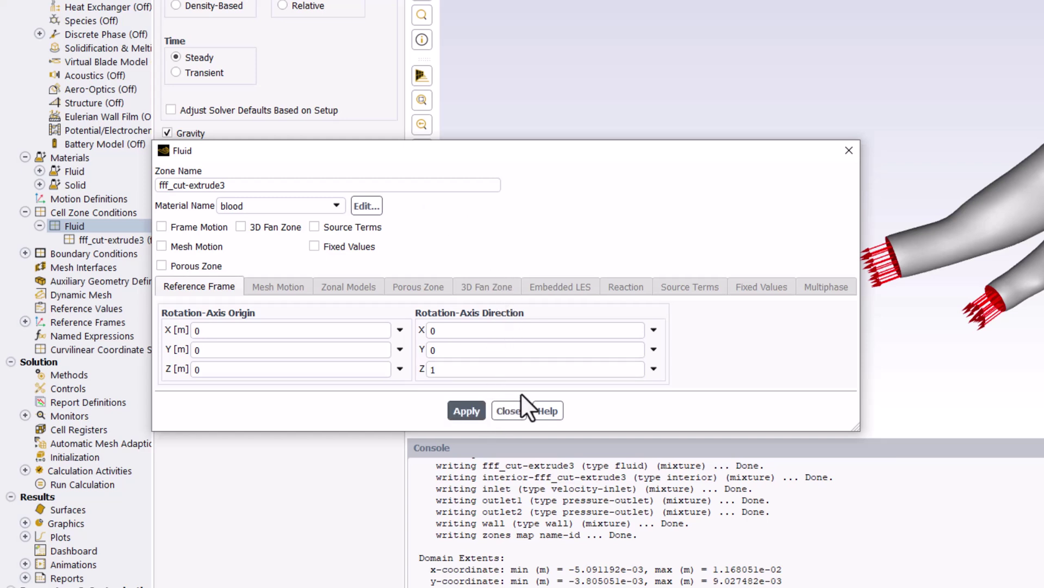
click(518, 408)
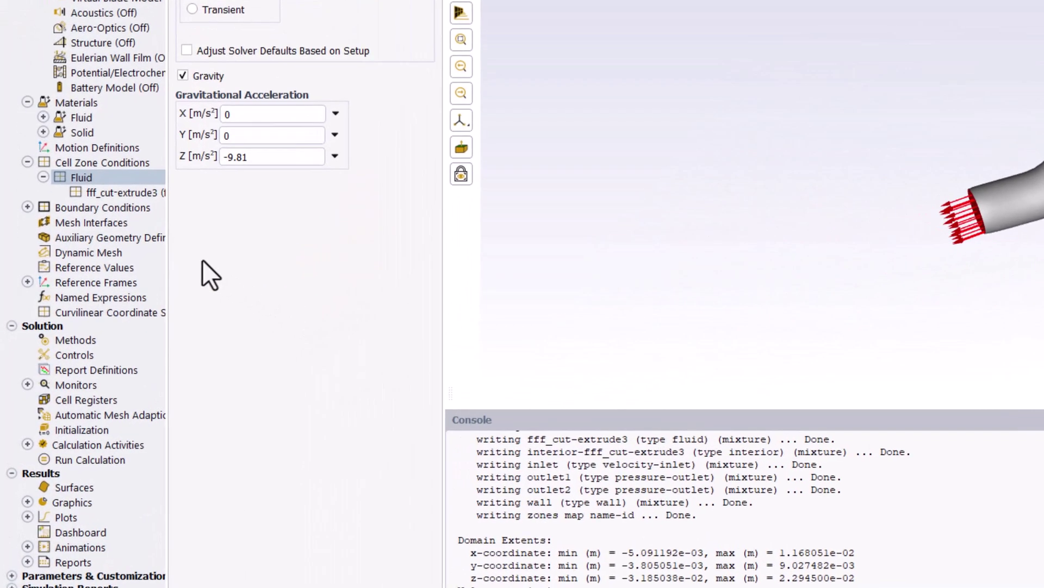
Give the inlet boundary a velocity magnitude of .315 m/s and apply it.
double_click(133, 212)
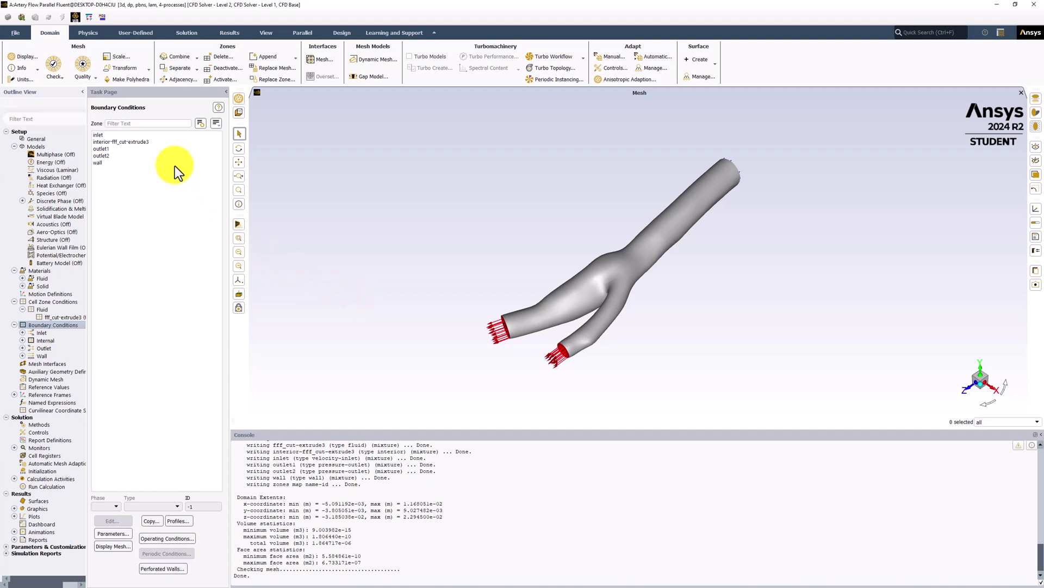
click(174, 135)
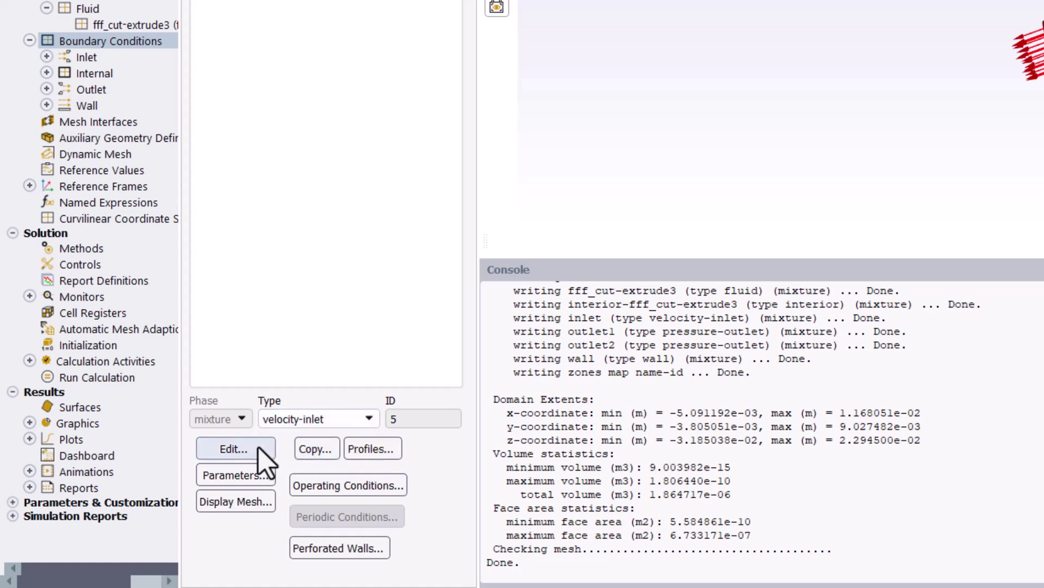
click(234, 448)
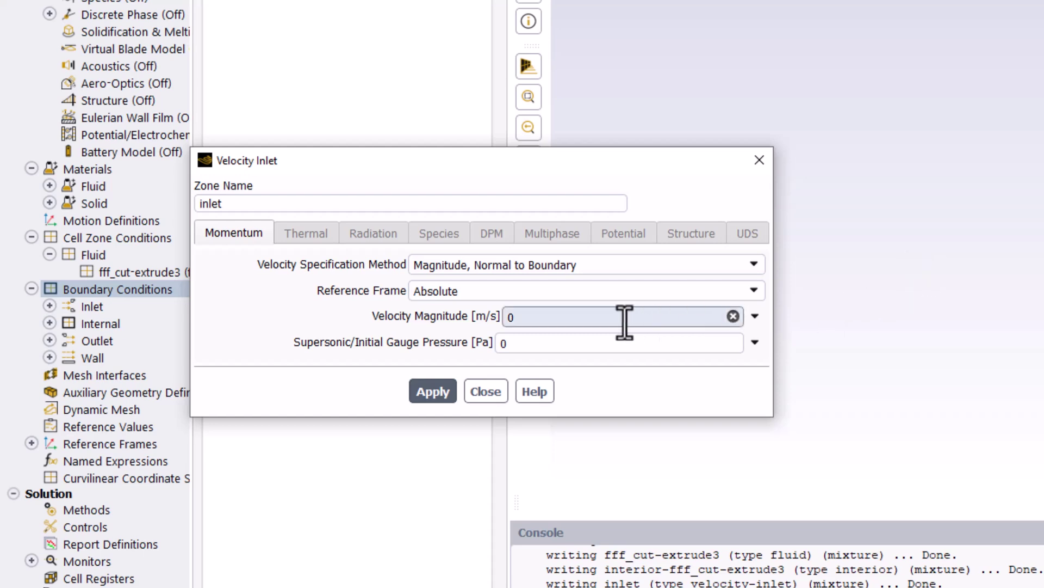
double_click(512, 318)
text(.315)
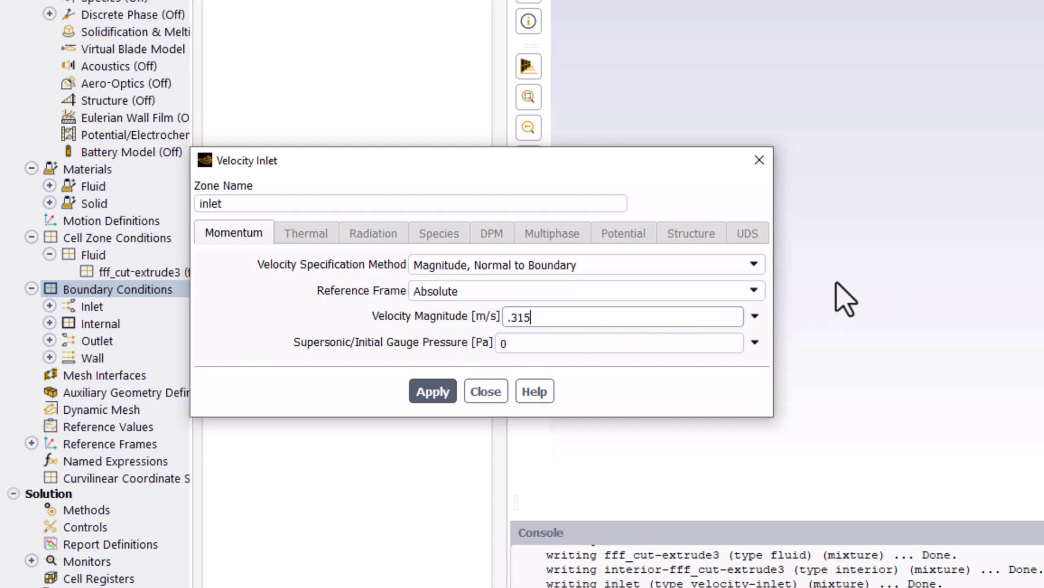
key(Return)
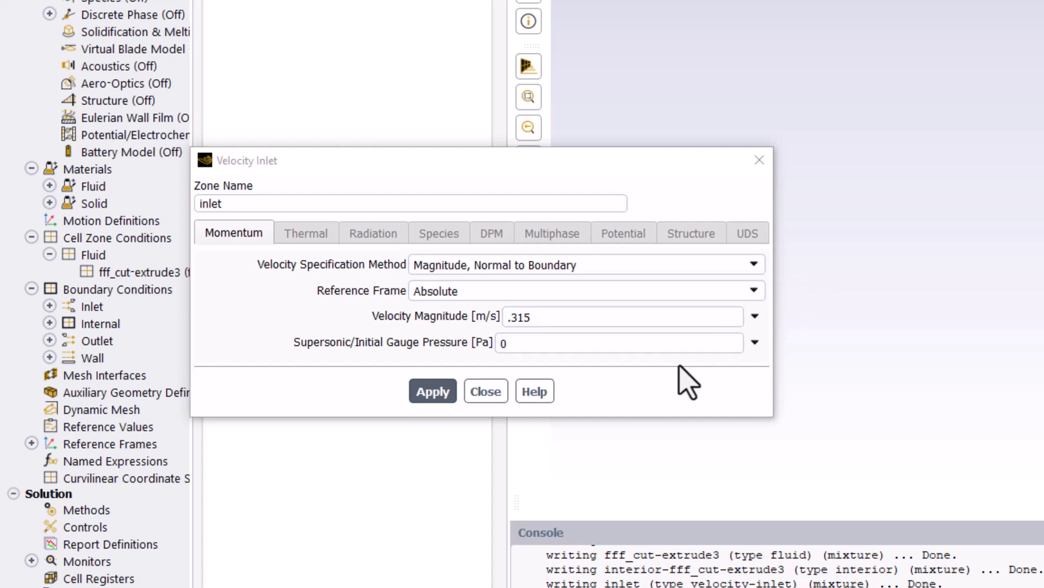
click(433, 402)
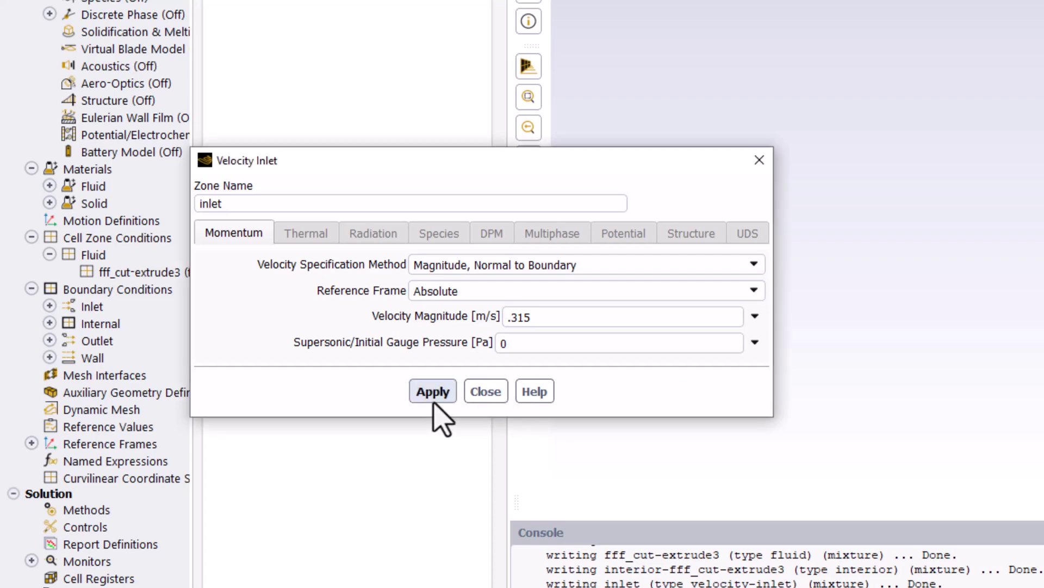
click(485, 393)
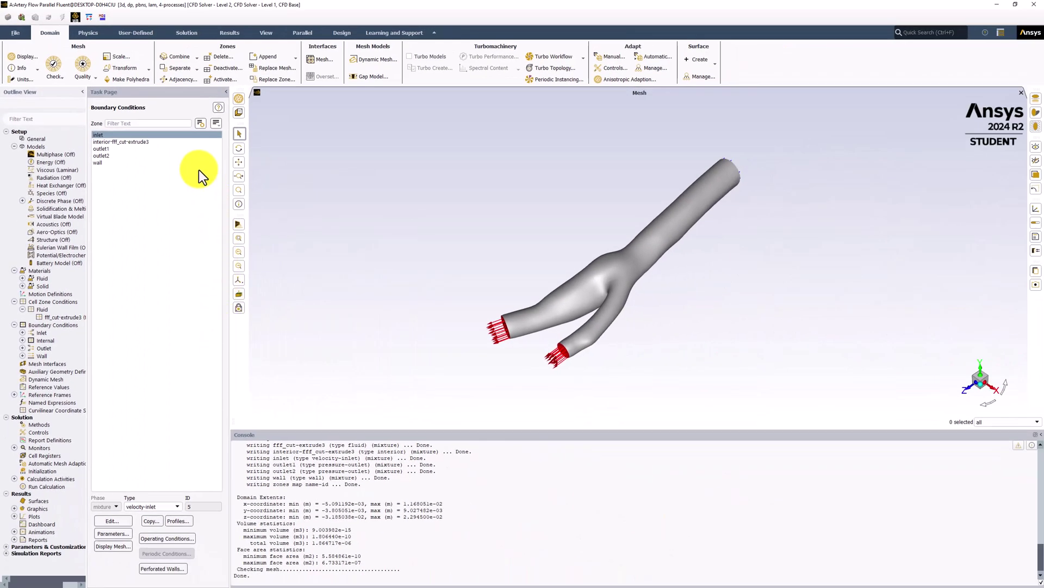
Apply outlet1's pressure outlet settings with 0 Pa gauge pressure.
click(182, 148)
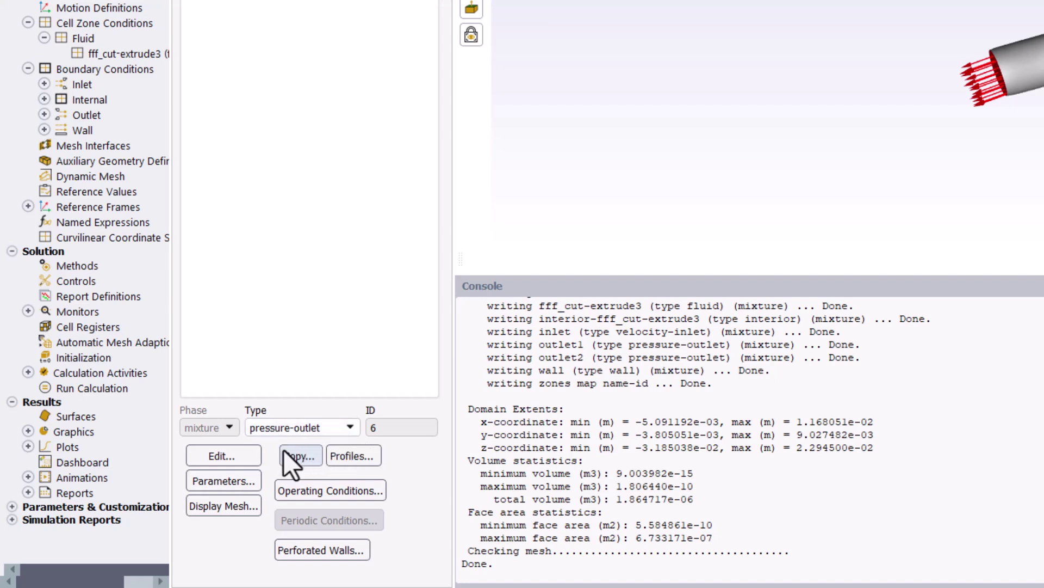
click(237, 458)
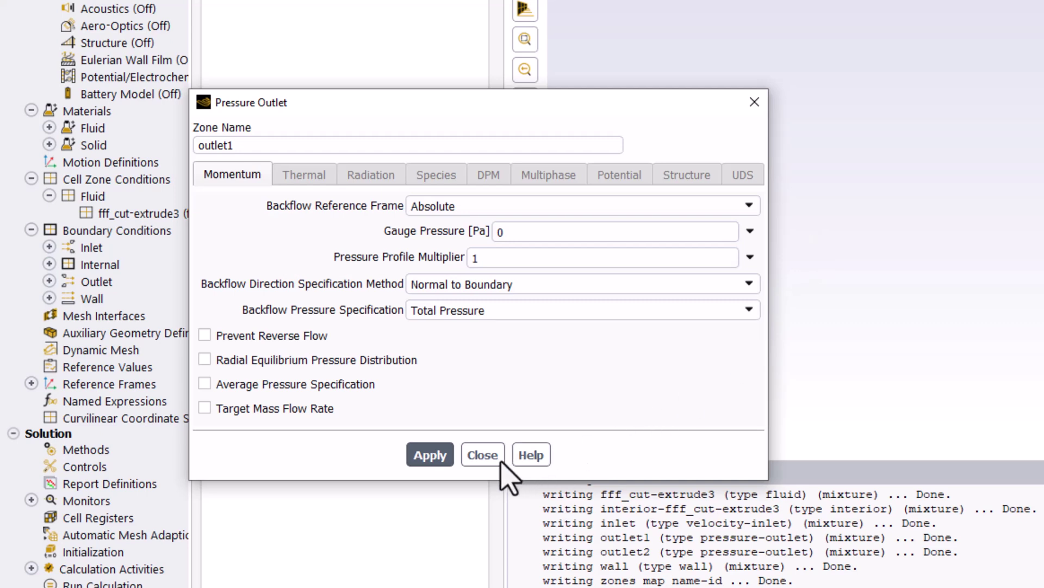
click(435, 455)
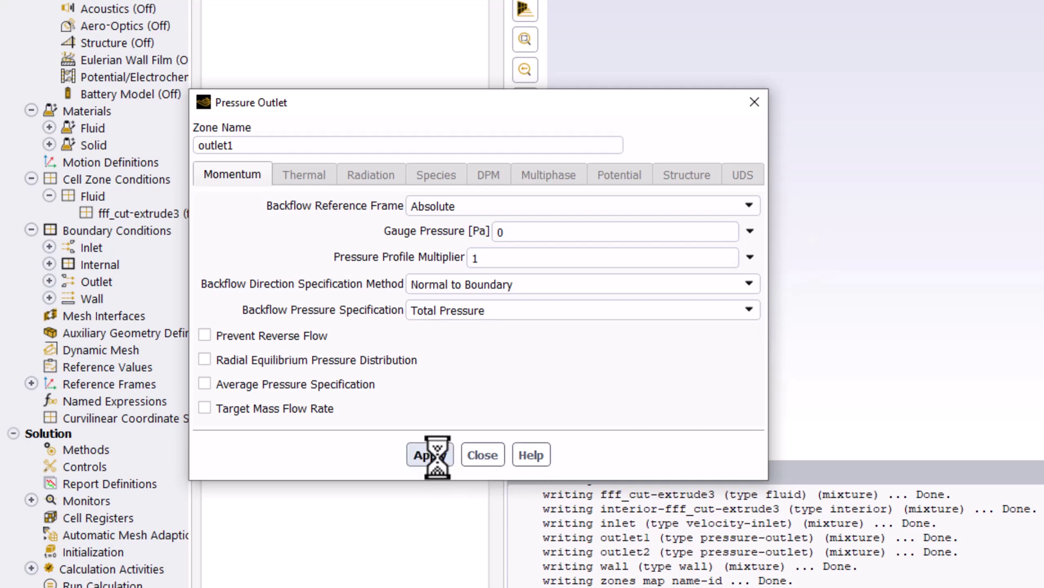
click(483, 455)
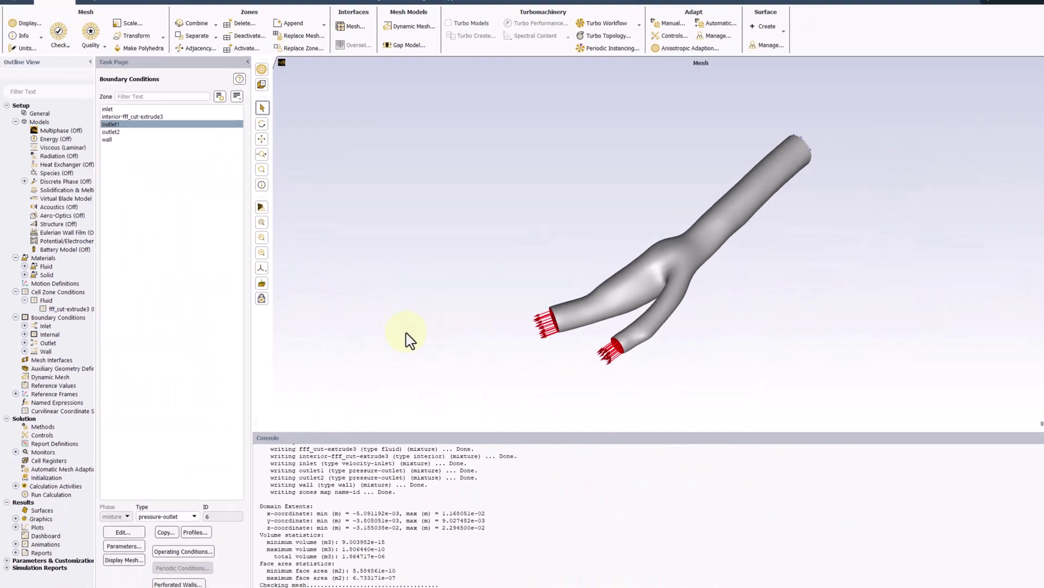
click(730, 276)
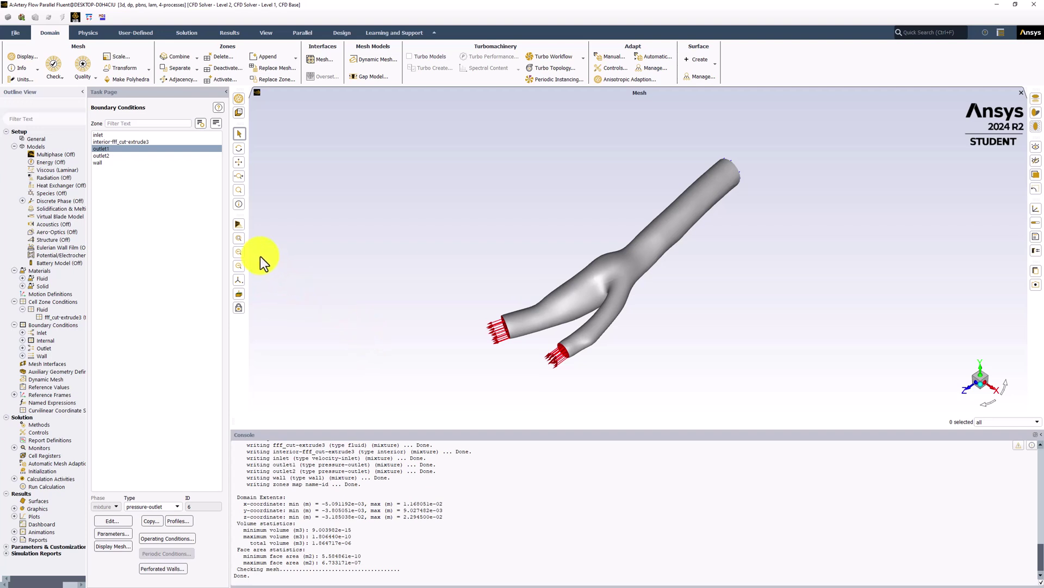
Apply 0 Pa gauge pressure to the outlet2 pressure outlet, keeping normal-to-boundary backflow.
click(152, 157)
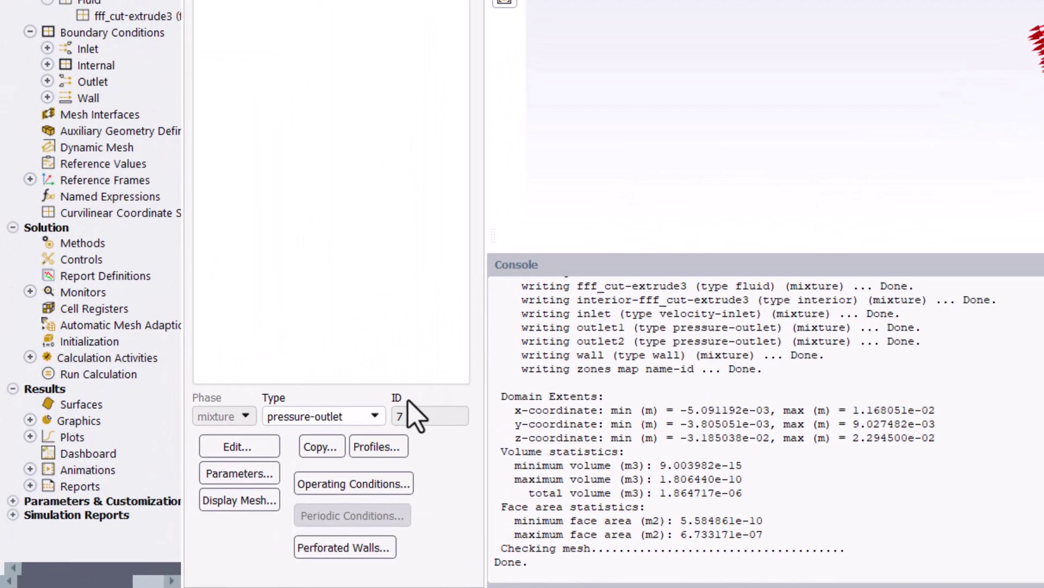
click(260, 443)
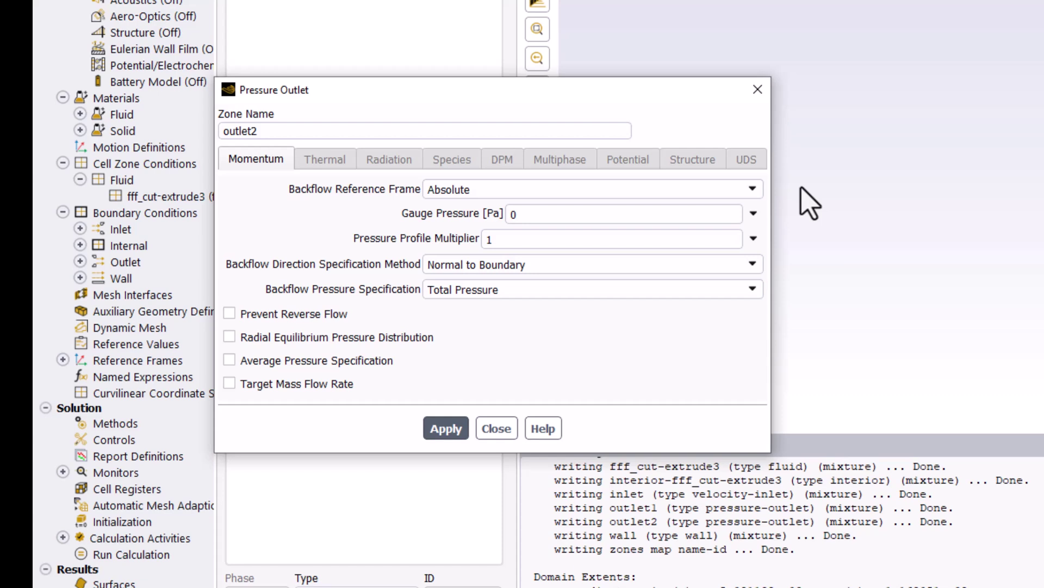
click(444, 435)
click(496, 429)
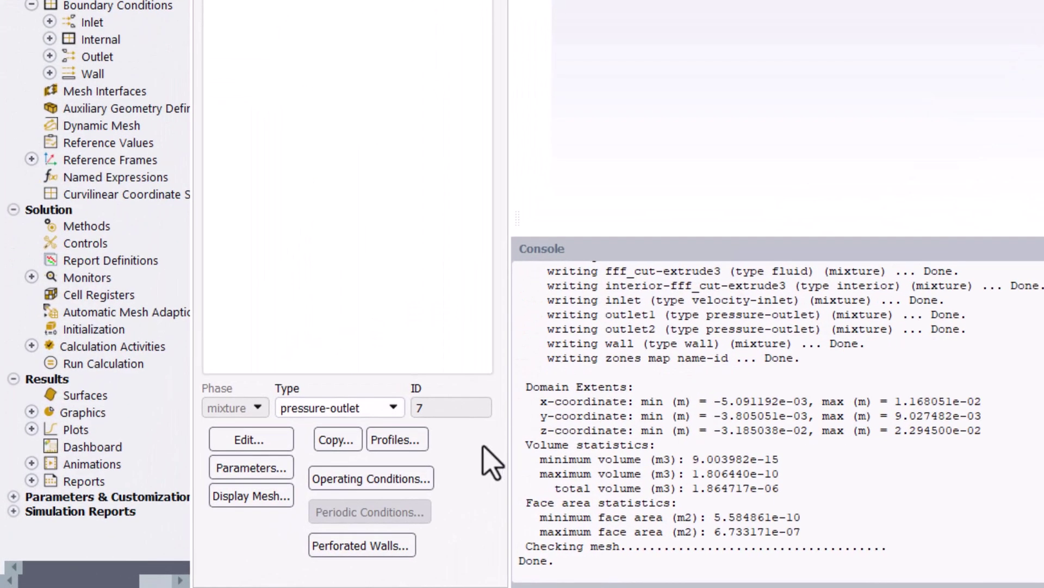
Change the operating pressure from 101325 to 13332 Pa, leaving Z gravity at -9.81 m/s².
click(424, 481)
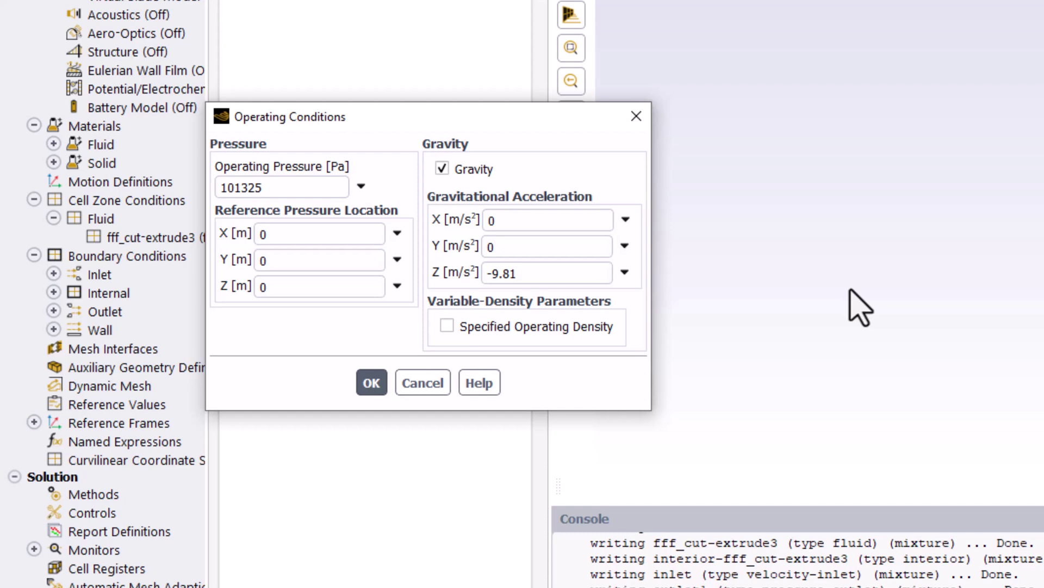
double_click(294, 187)
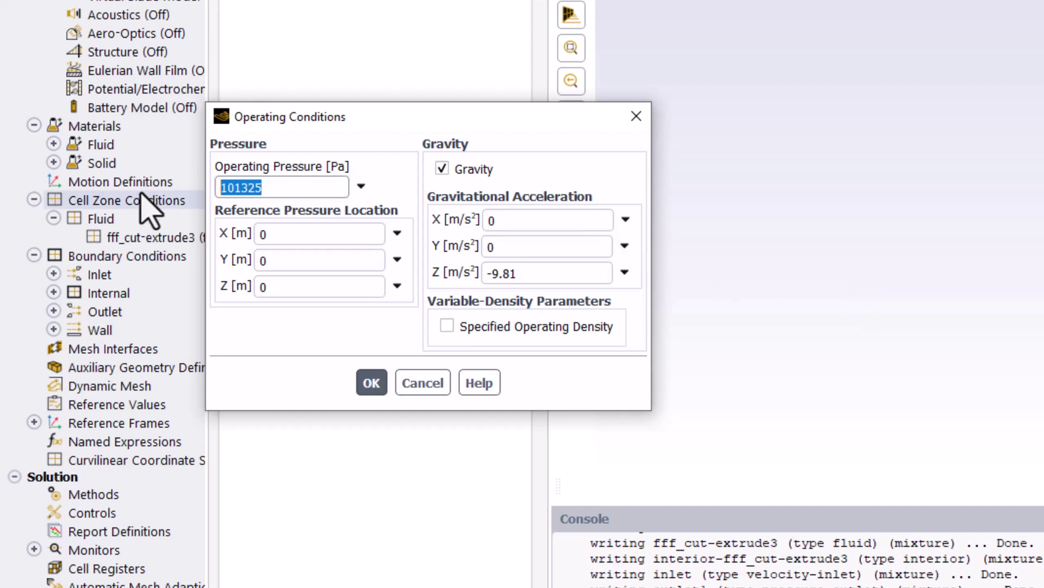
text(13332)
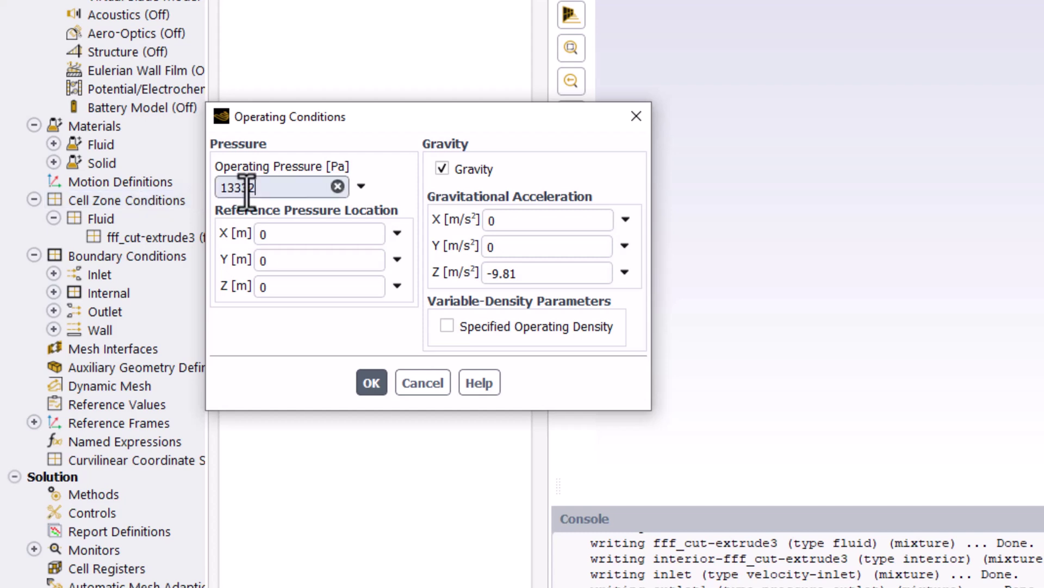
click(743, 189)
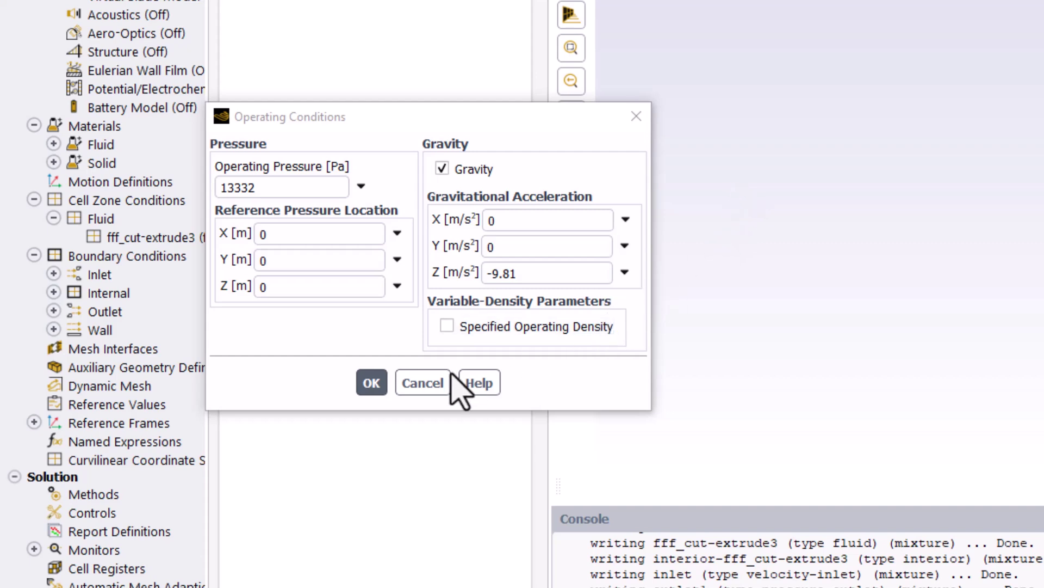
click(363, 390)
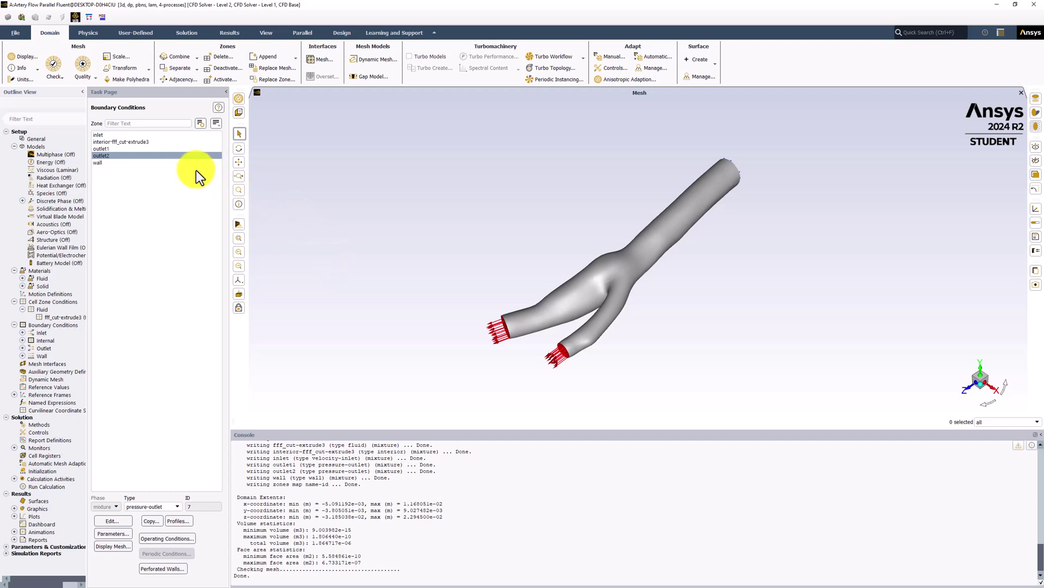
click(170, 163)
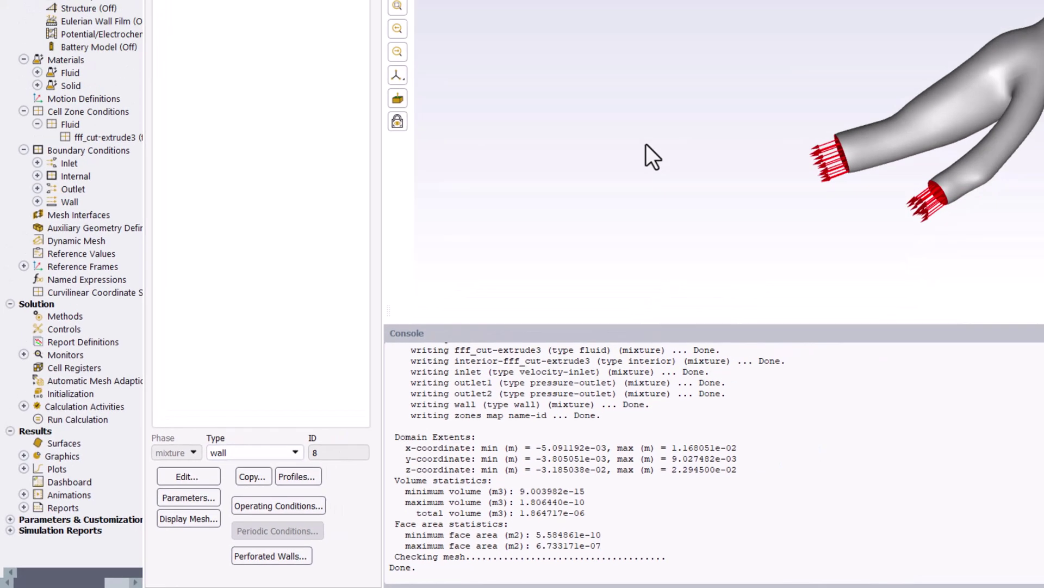
click(801, 39)
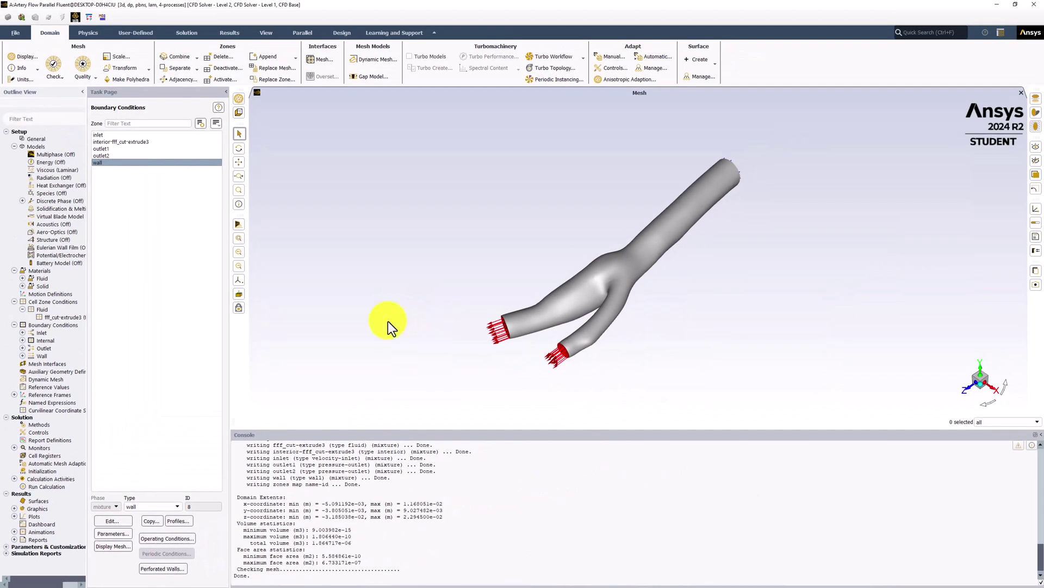